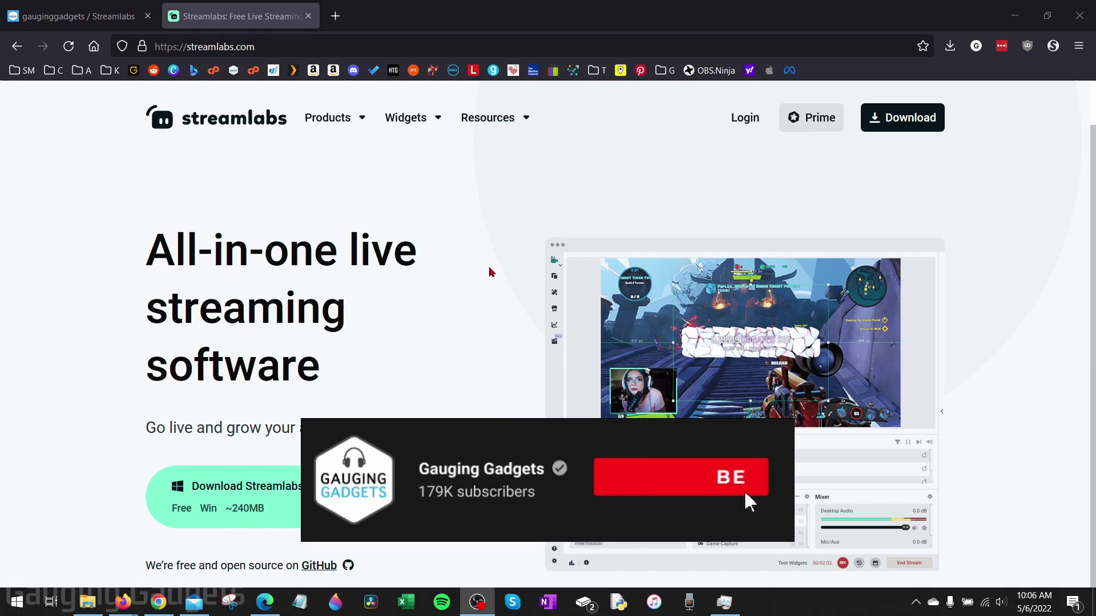
Glance at the Gauging Gadgets tip page, then log in to Streamlabs with the Twitch account
left_click(103, 13)
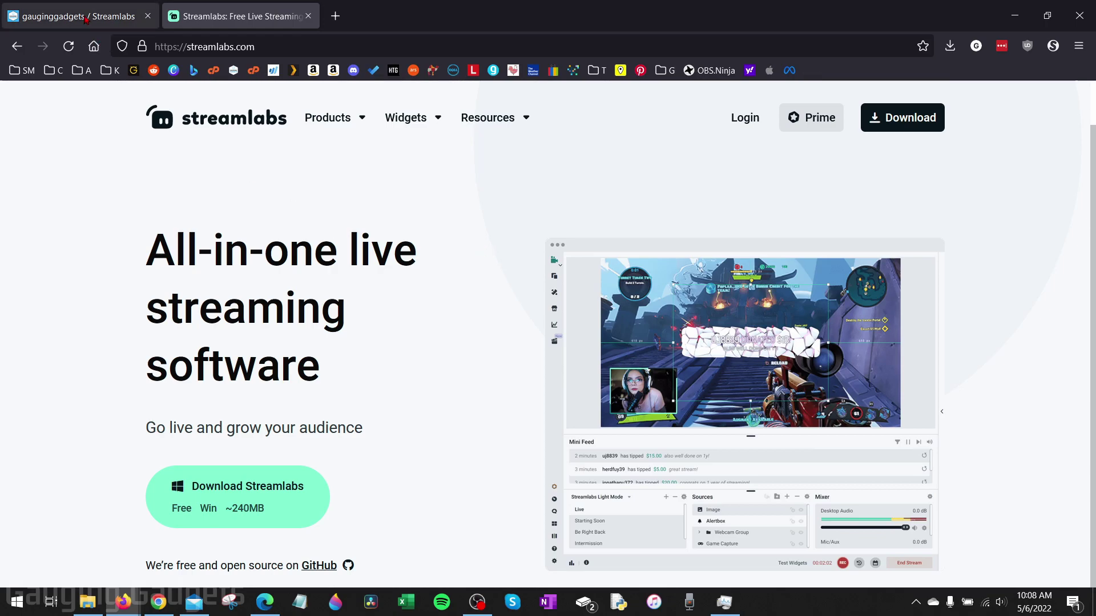
key("ctrl+Tab")
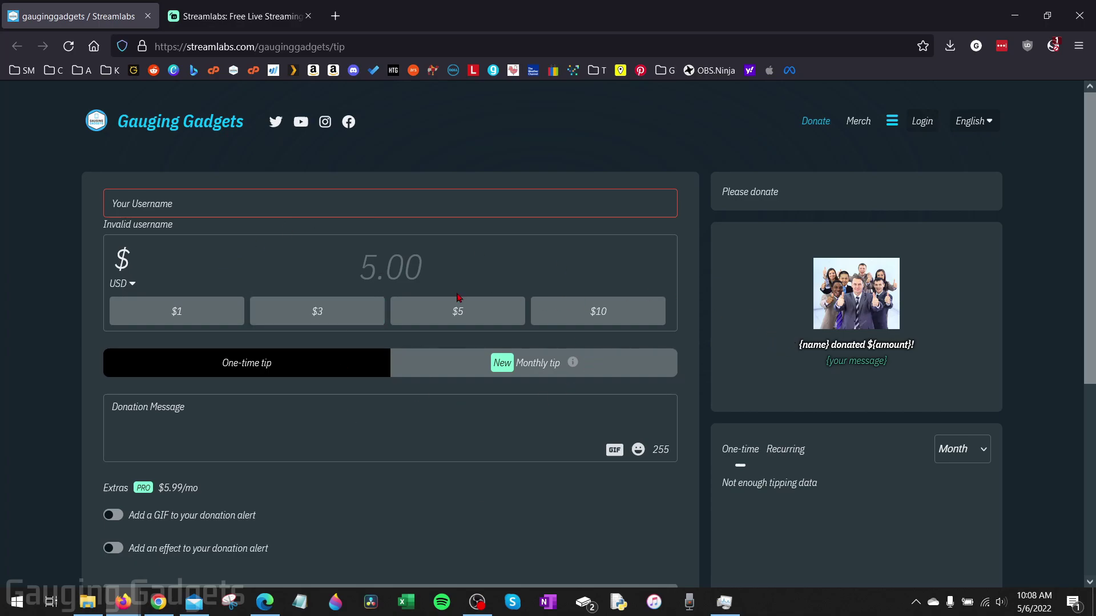
key("ctrl+Tab")
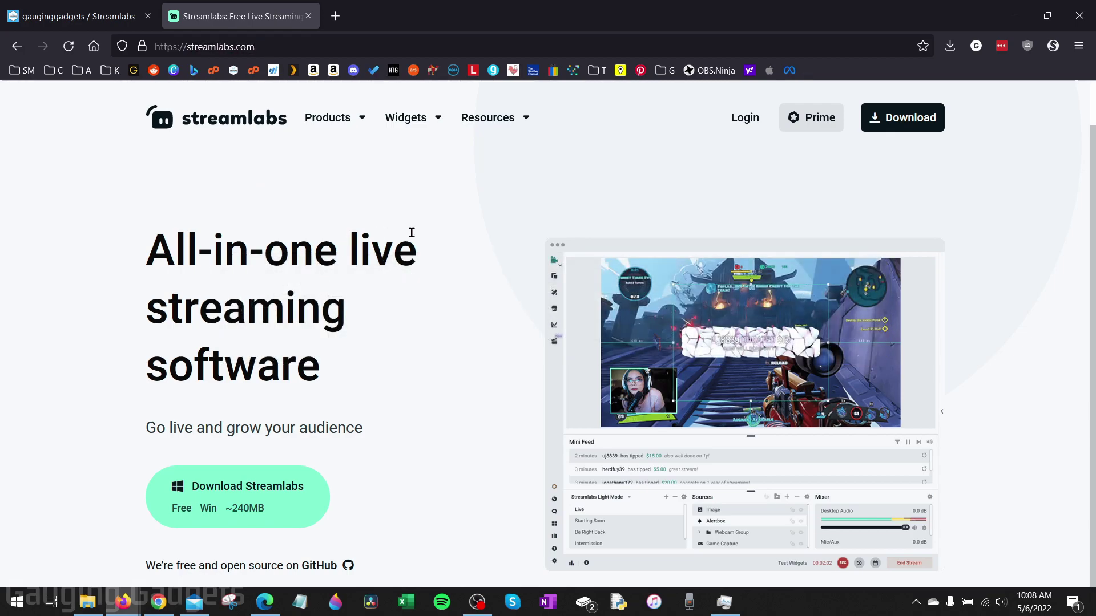
left_click(744, 125)
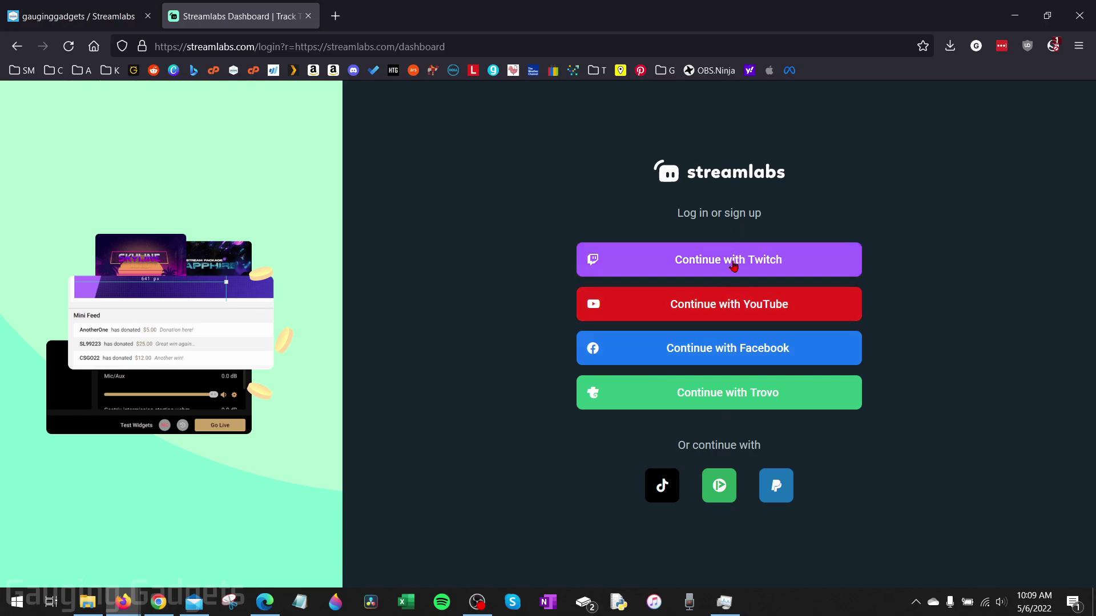
left_click(734, 266)
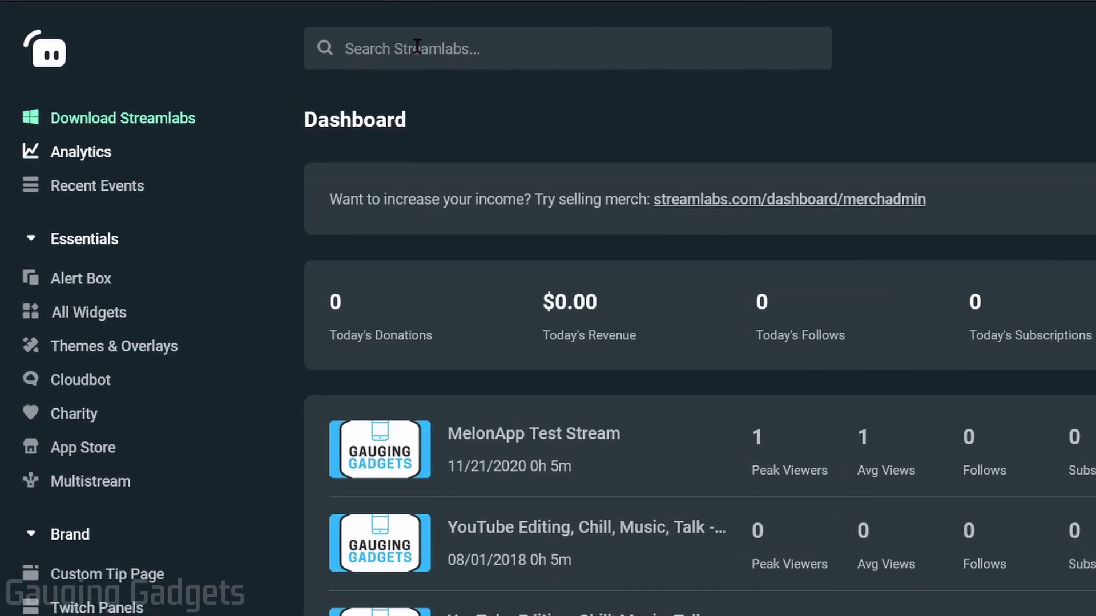
Search Streamlabs for 'donations' and go to Donation Settings
left_click(288, 111)
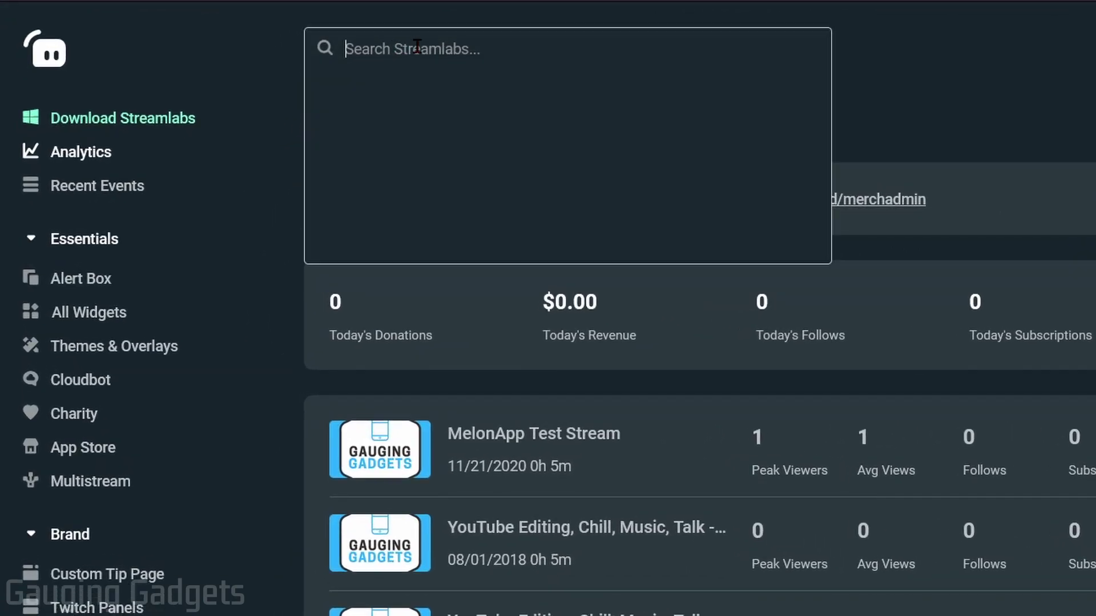
type("donations")
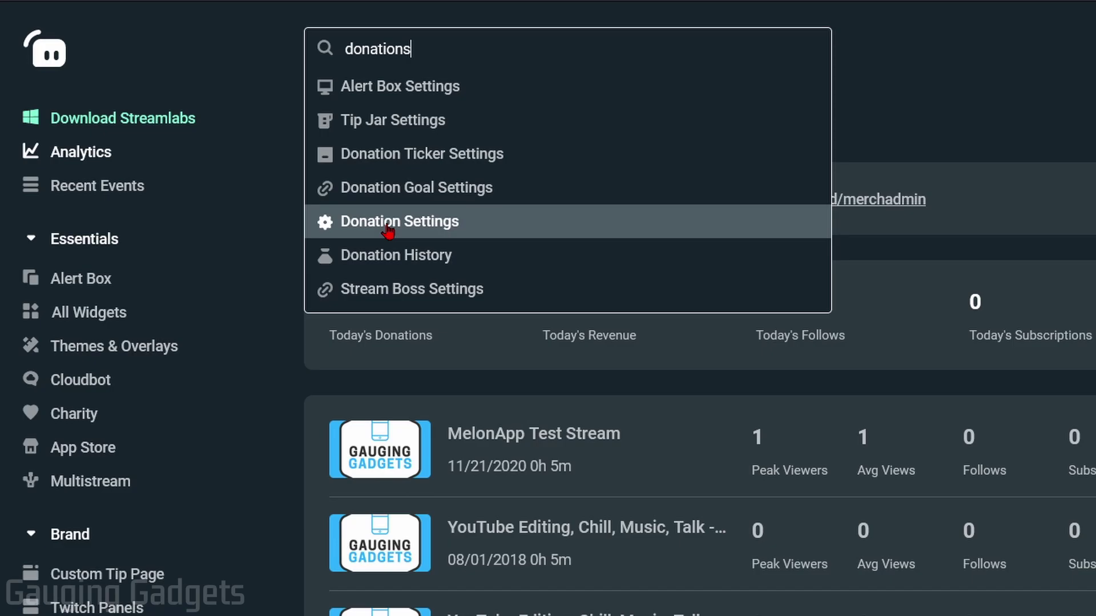
left_click(388, 229)
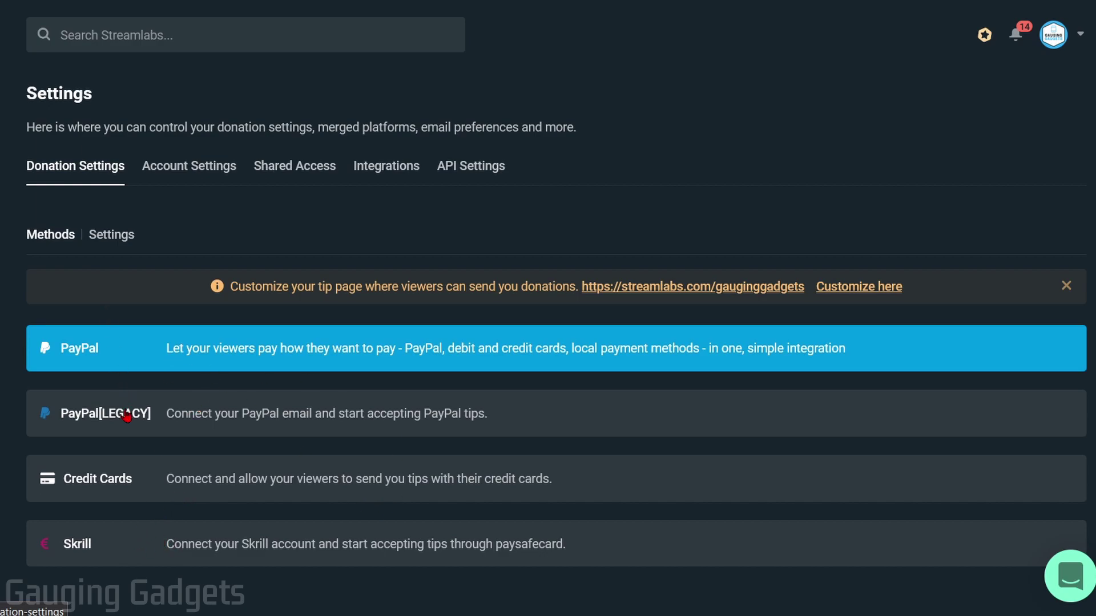
Connect PayPal[LEGACY] by submitting the streamer's PayPal e-mail address
left_click(155, 424)
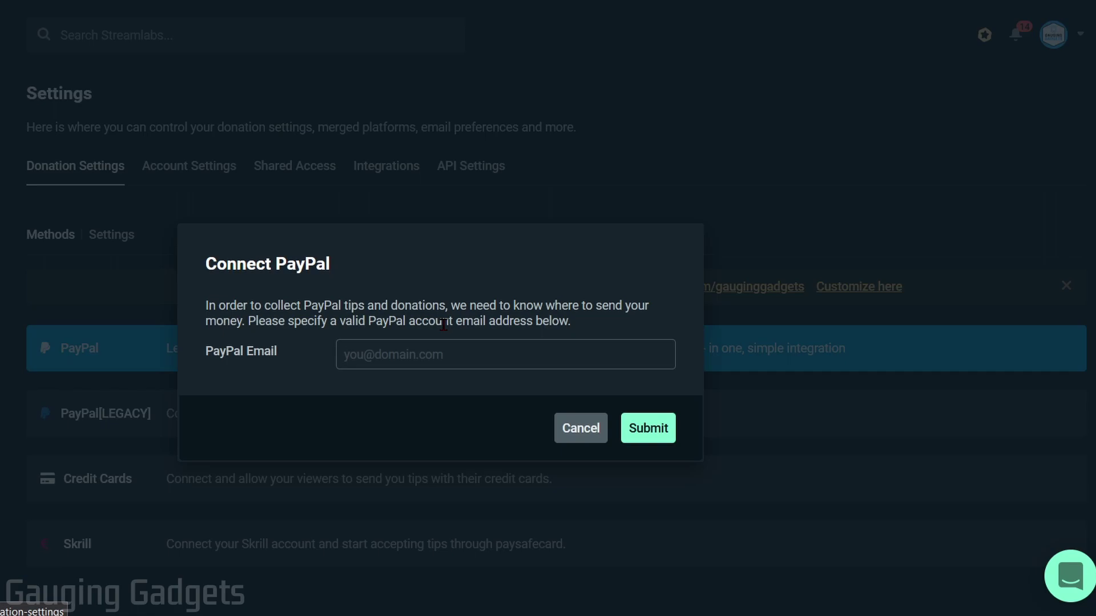
left_click(647, 429)
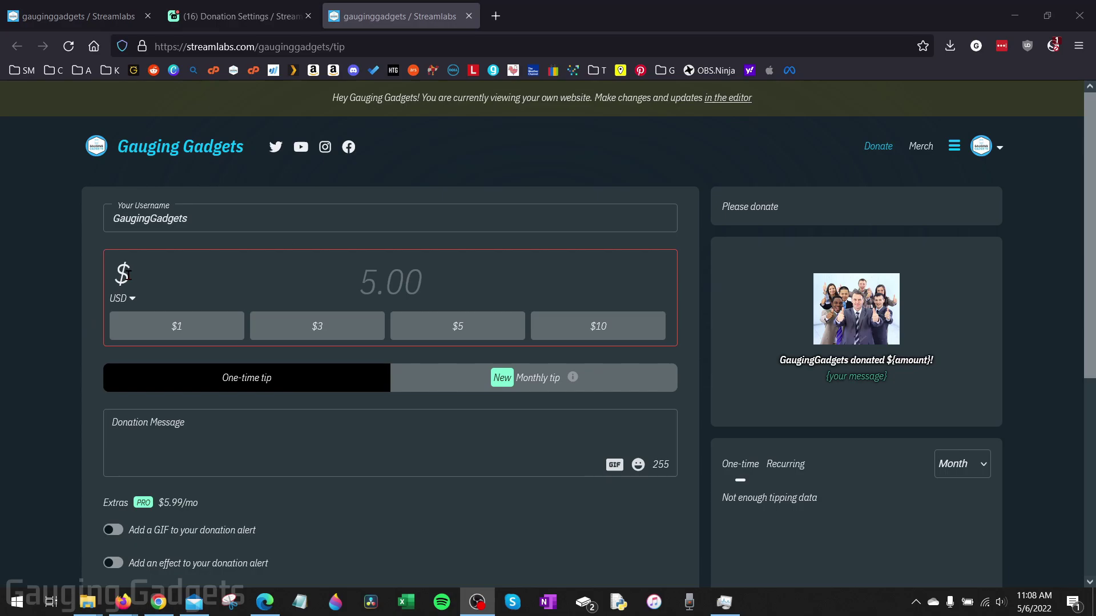
Return from the tip page tab to the Donation Settings tab
left_click(246, 17)
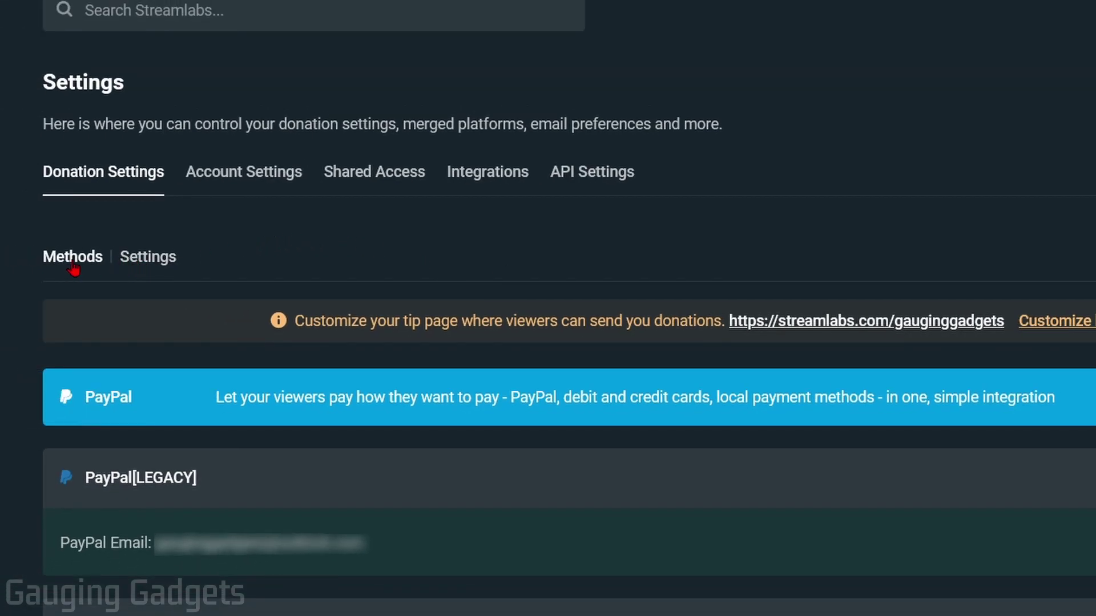
Switch to donation Settings, review amounts and presets, and keep Preferred Lingo on Donation
left_click(145, 272)
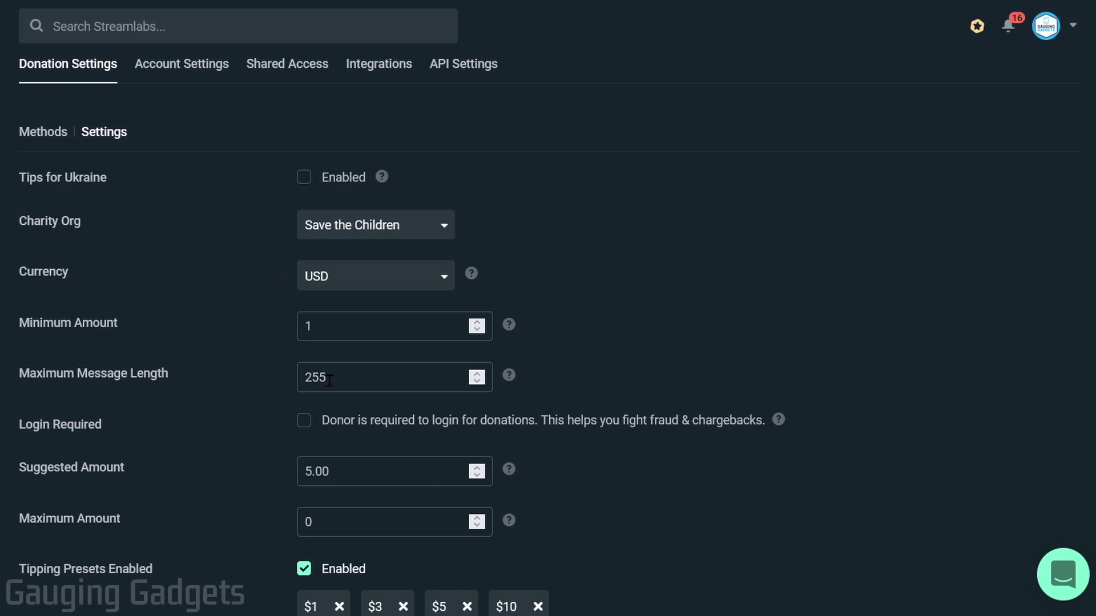
scroll(226, 402, "down", 2)
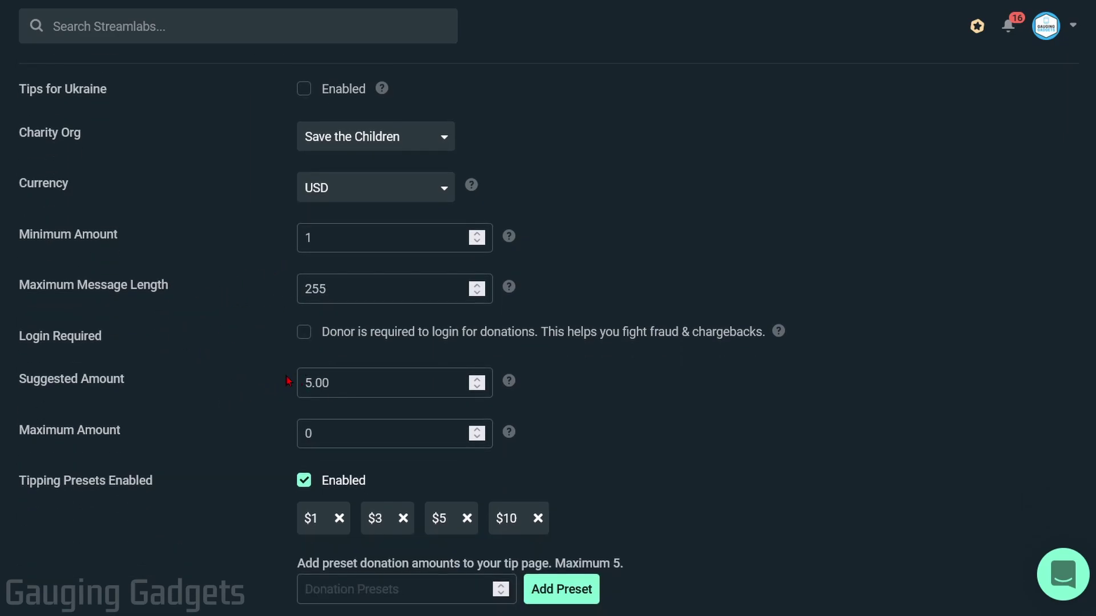
scroll(277, 379, "down", 5)
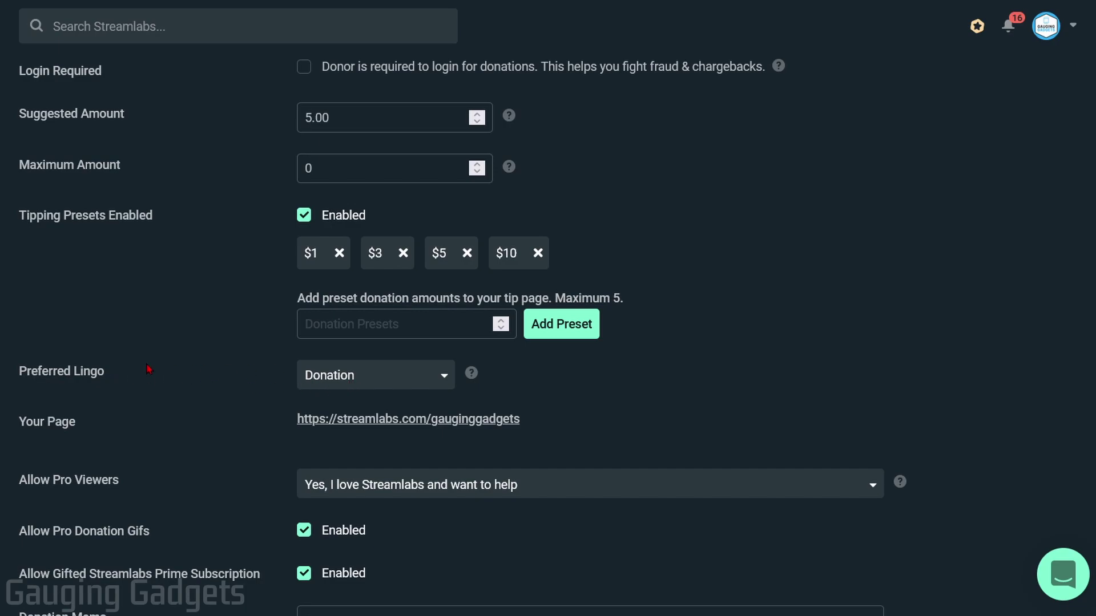
left_click(366, 384)
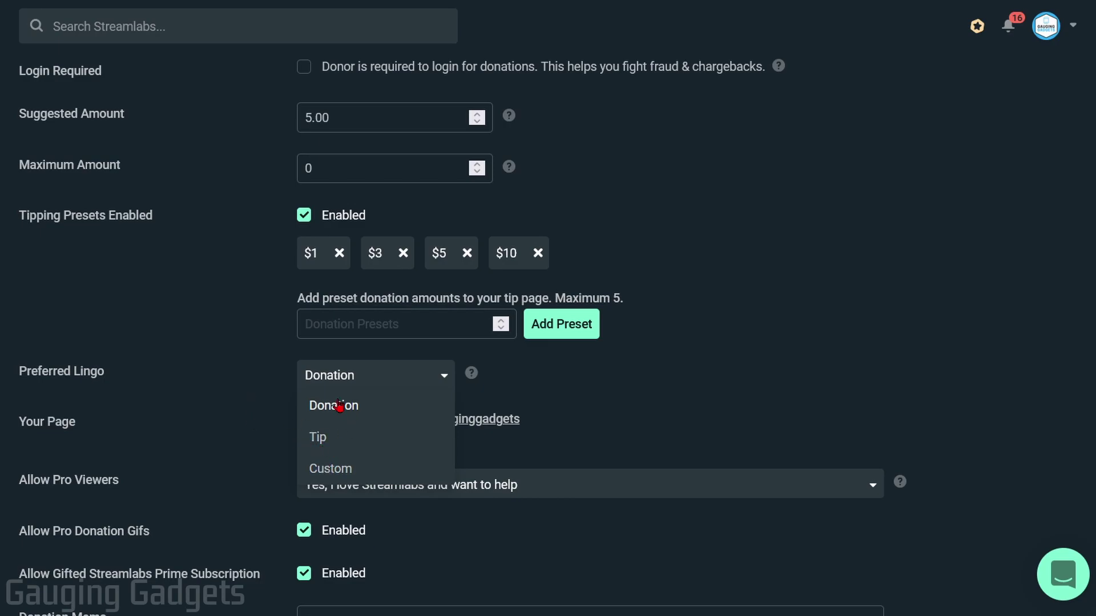
left_click(216, 387)
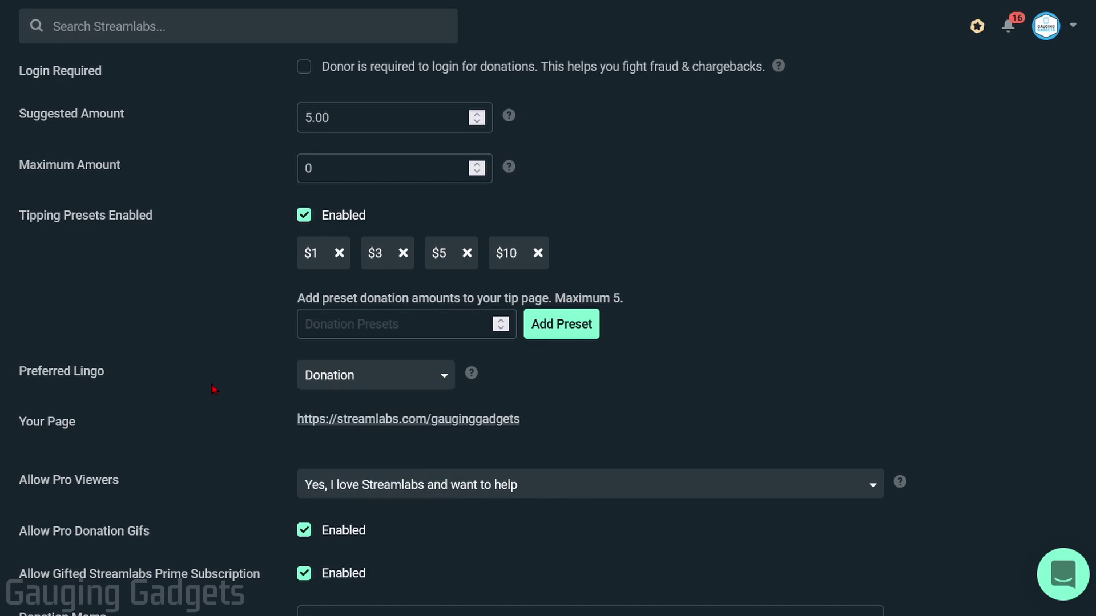
scroll(186, 366, "down", 6)
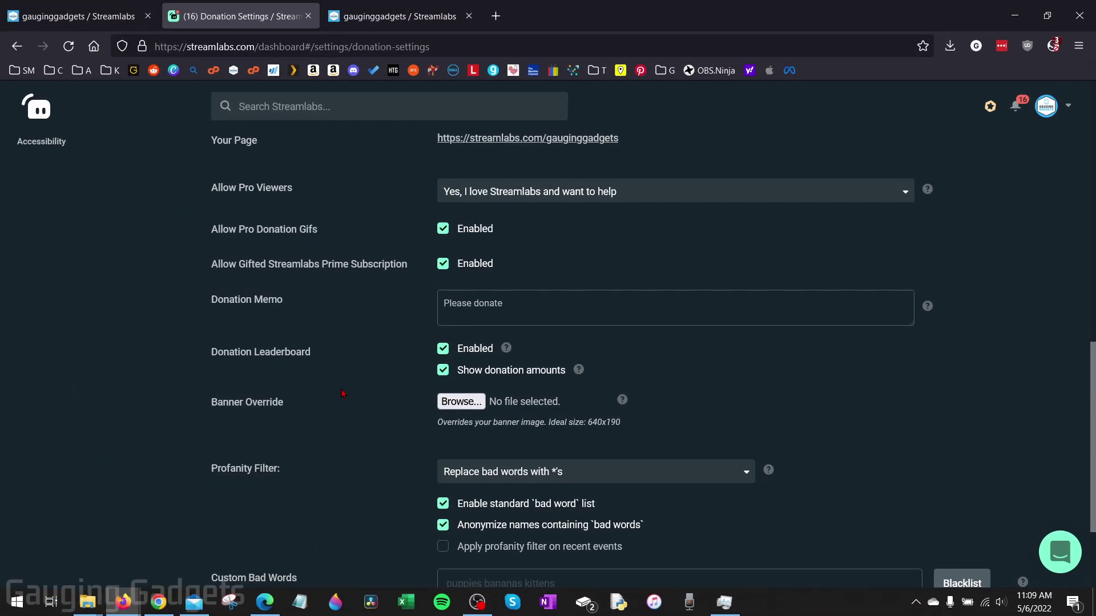
scroll(343, 411, "down", 2)
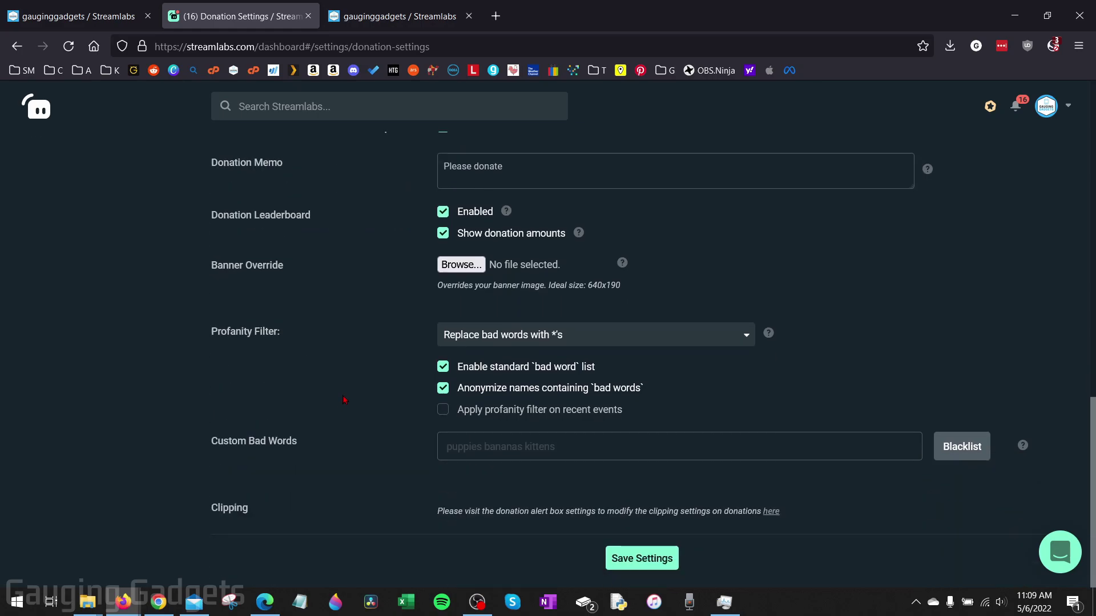